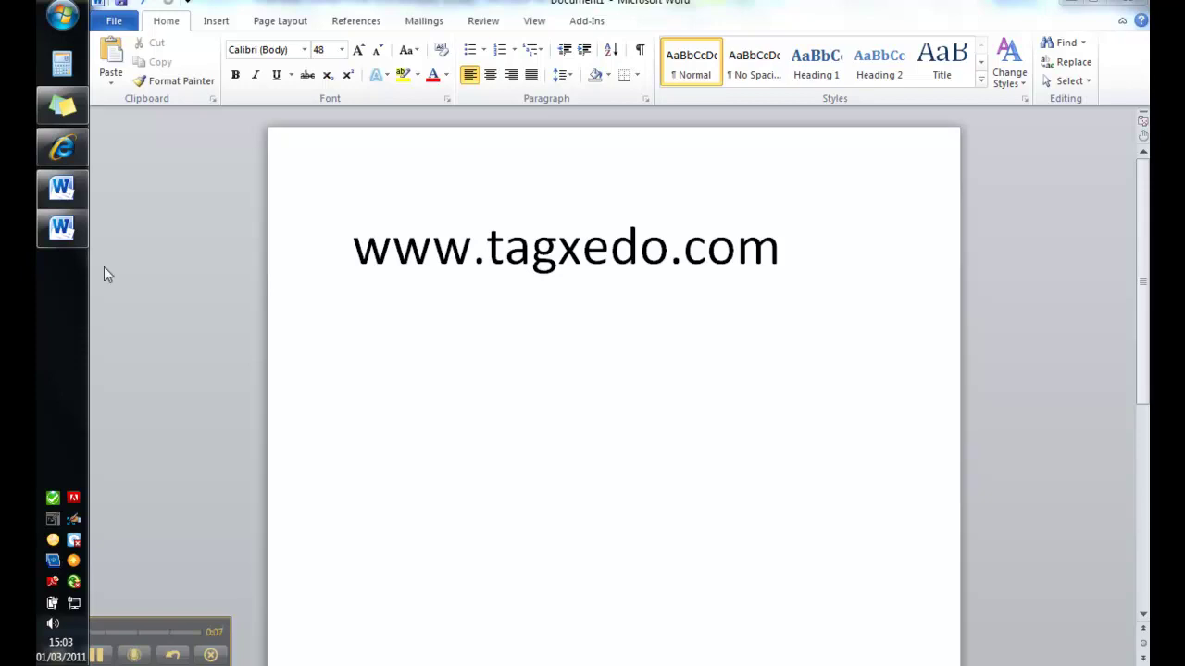
Step: Open the Tagxedo Creator with its sample Lincoln cloud, dismissing the Load dialog
click(70, 151)
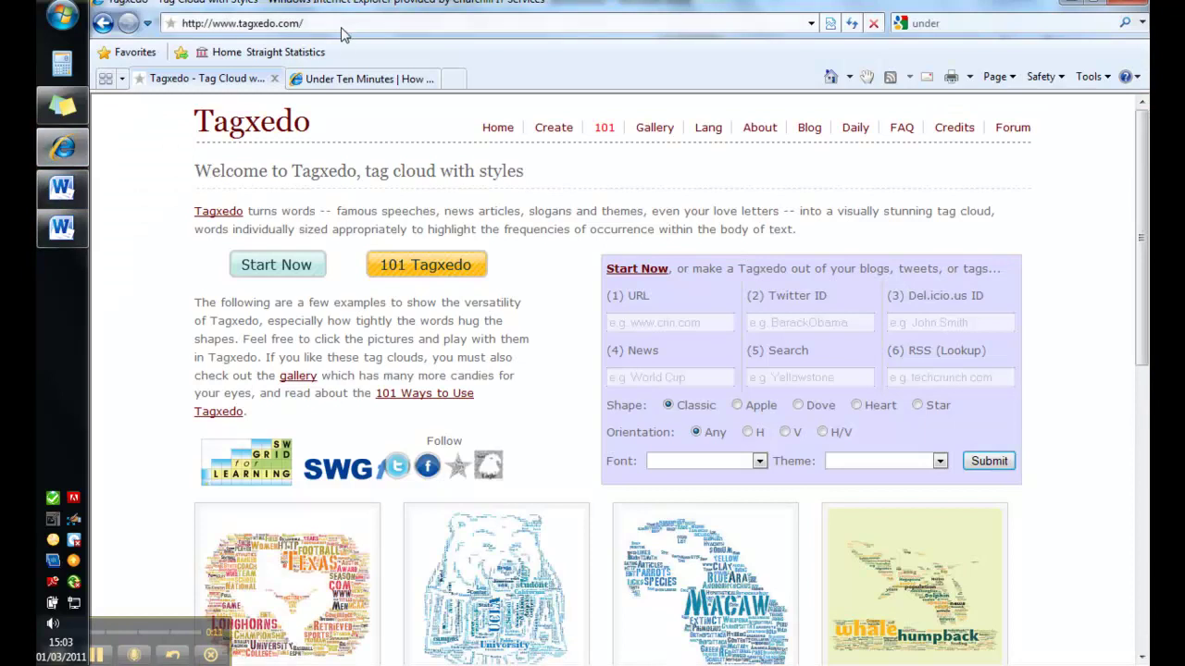
click(556, 133)
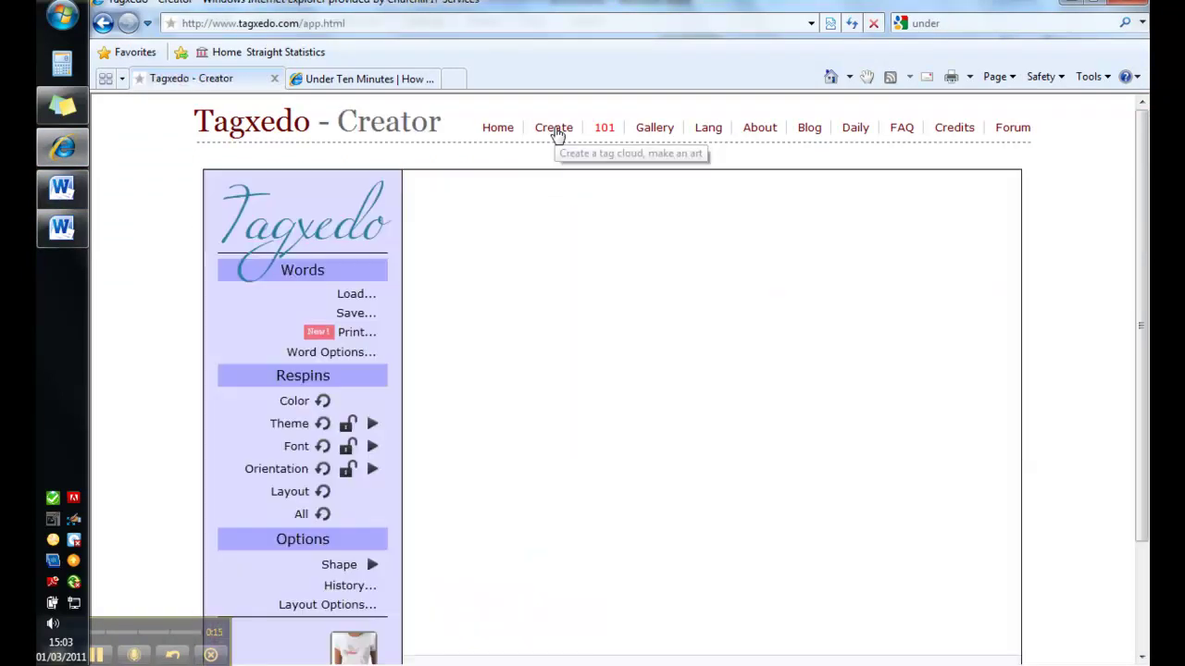
click(354, 296)
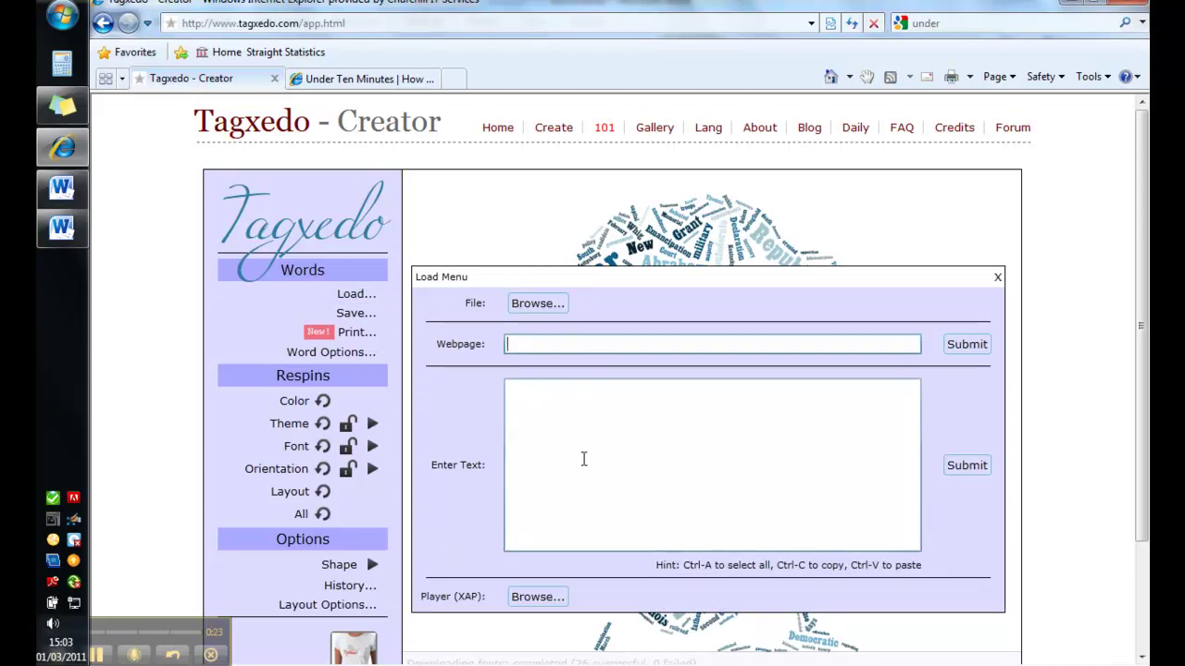
click(447, 212)
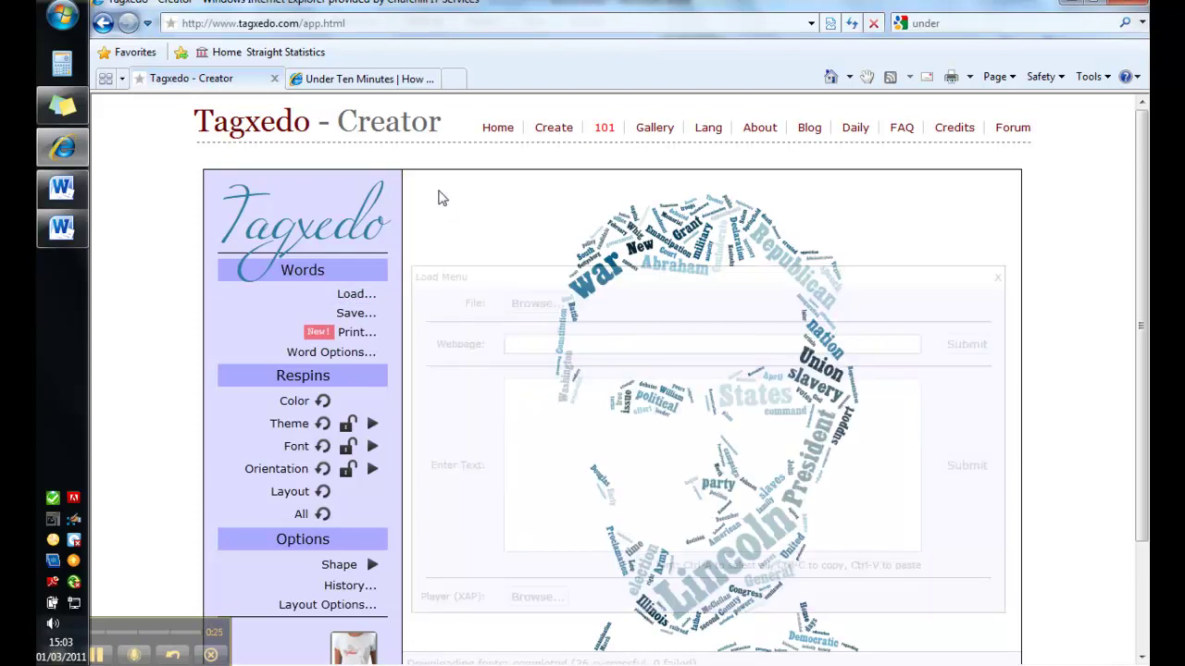
Step: Copy the Under Ten Minutes site address and return to Tagxedo
click(376, 80)
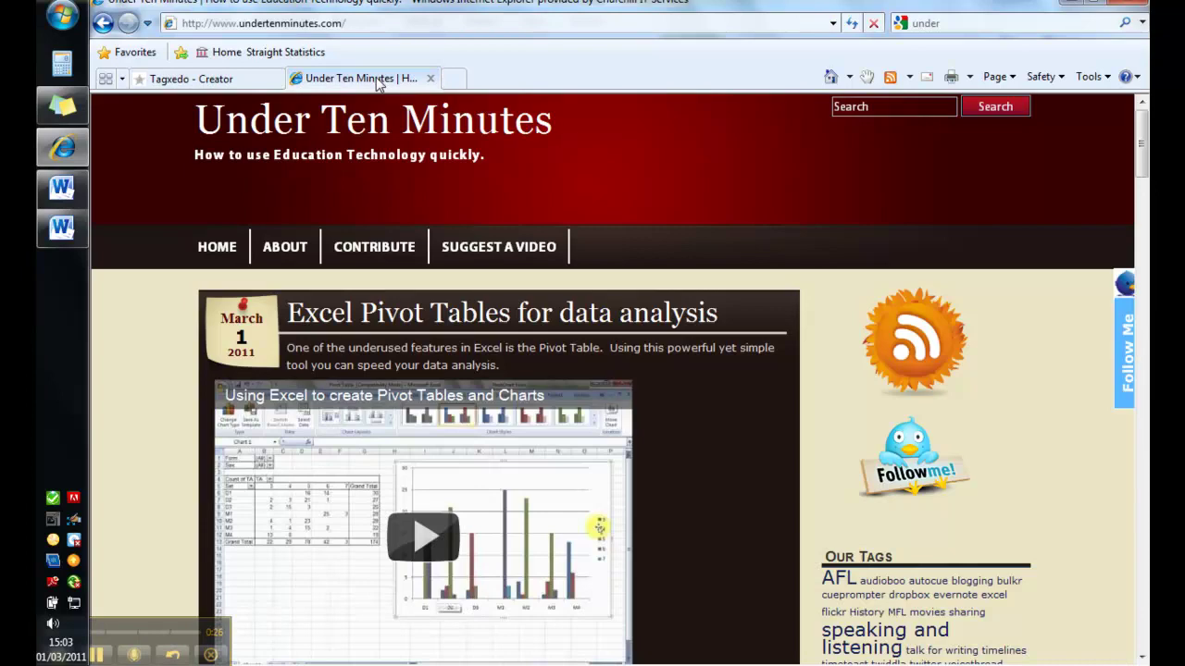
click(404, 24)
key(ctrl+c)
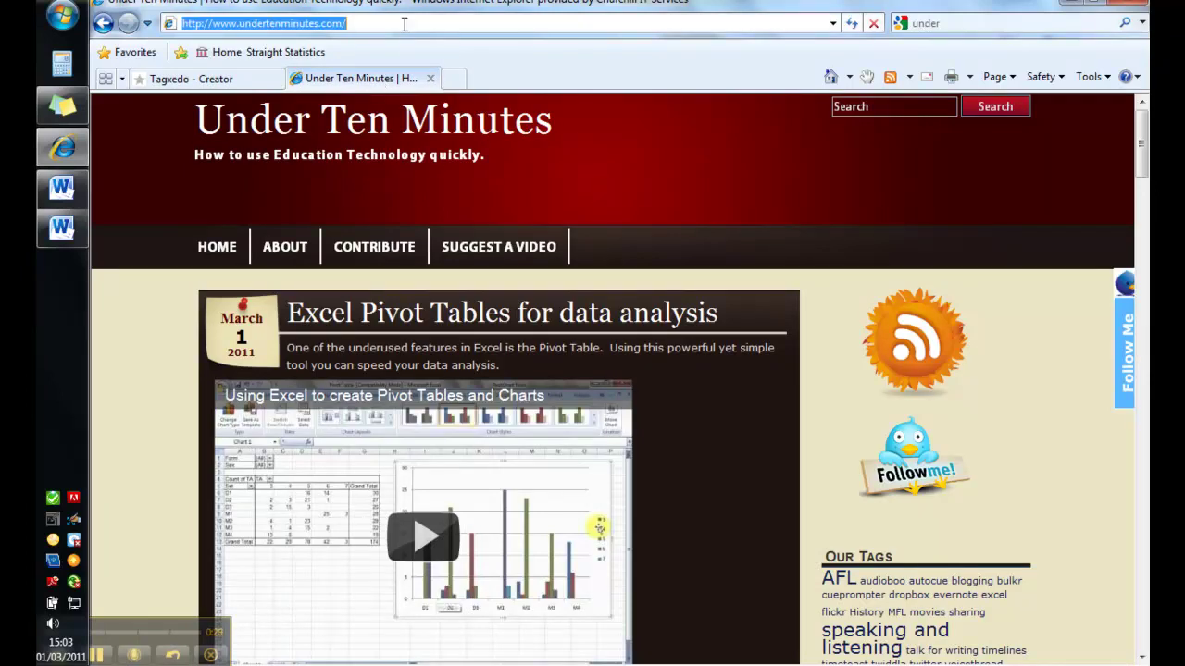
click(234, 83)
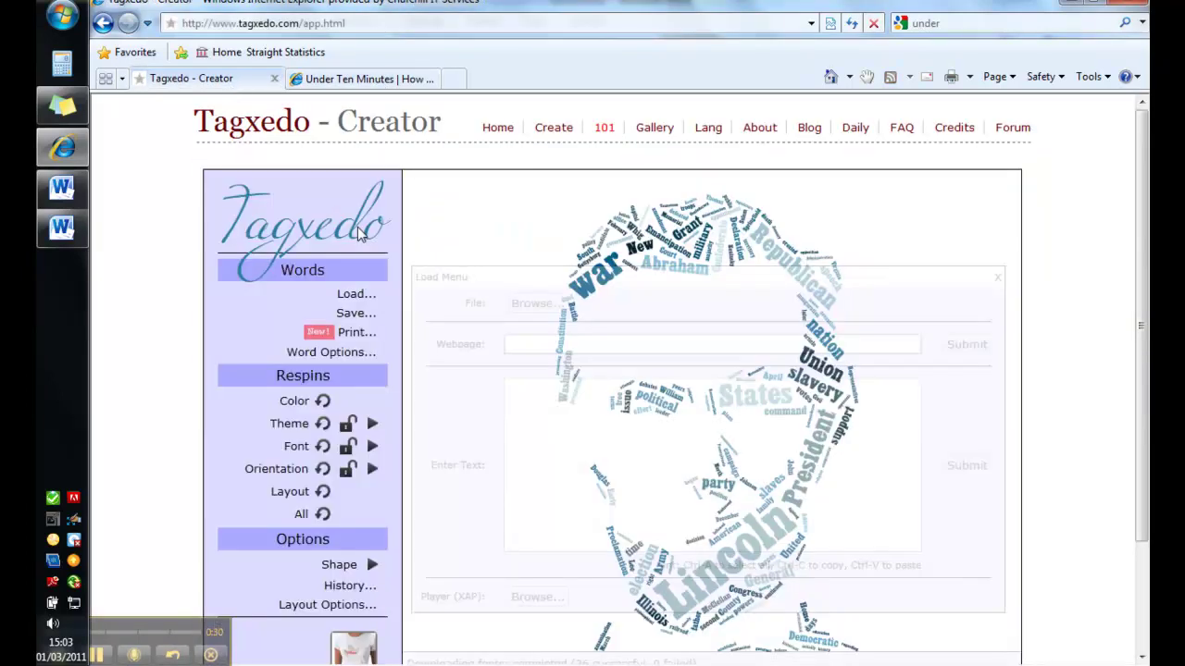
Step: Rebuild the cloud from the Under Ten Minutes webpage by pasting its URL into Load's Webpage field
click(374, 294)
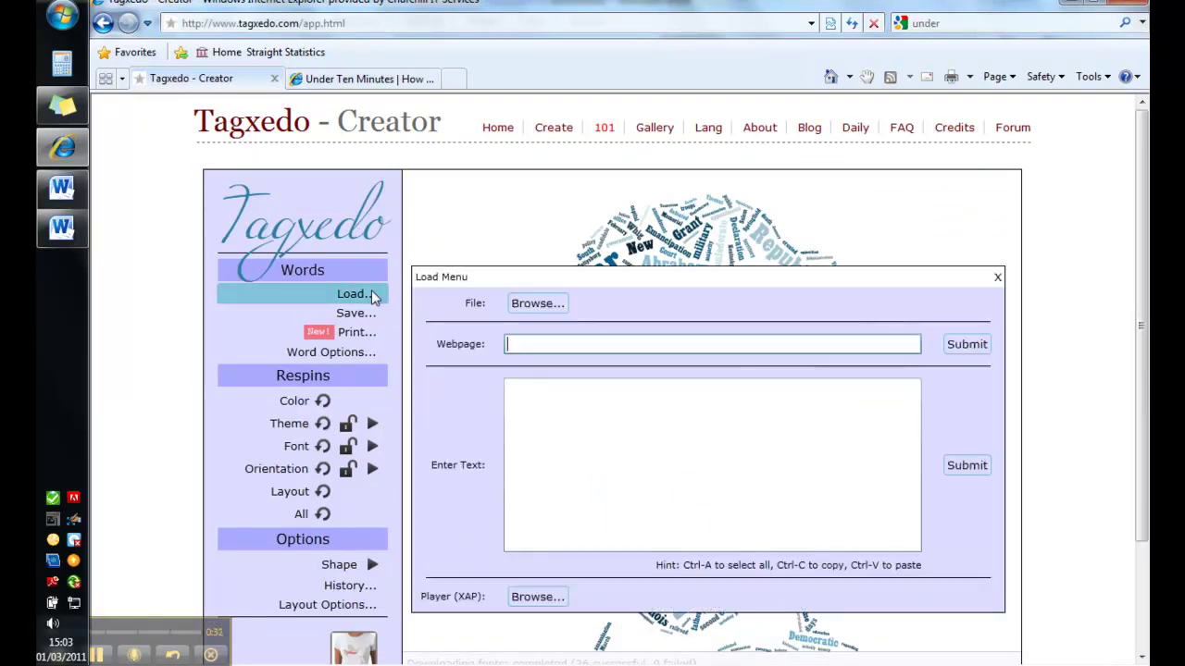
click(589, 346)
right_click(595, 348)
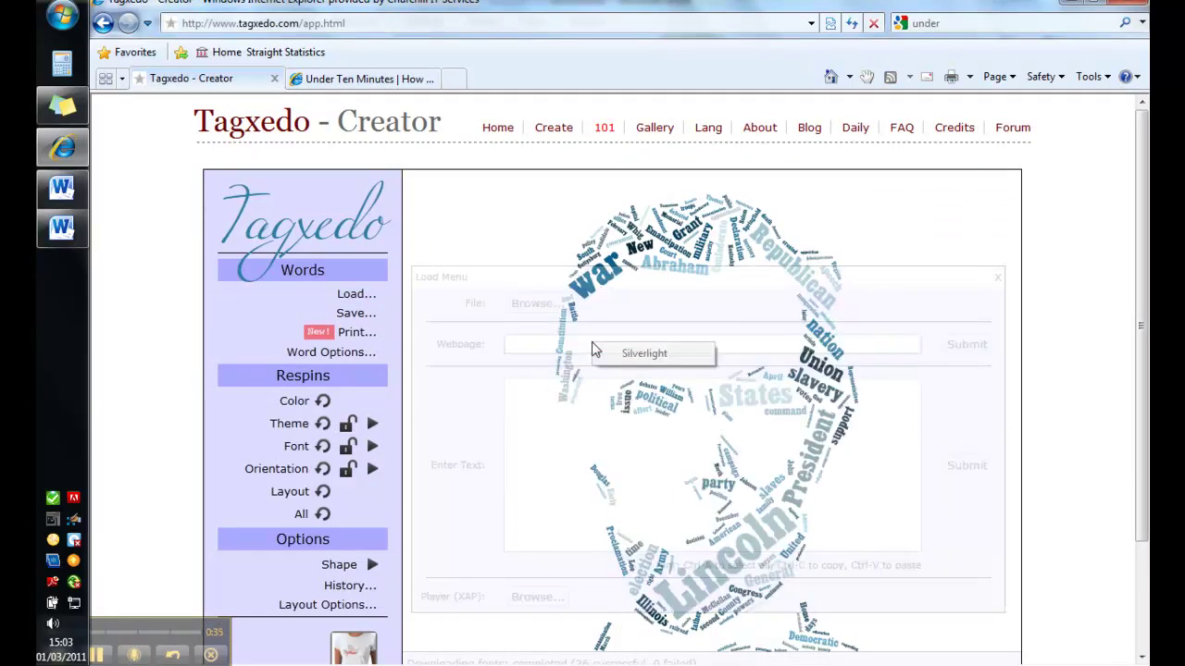
click(543, 341)
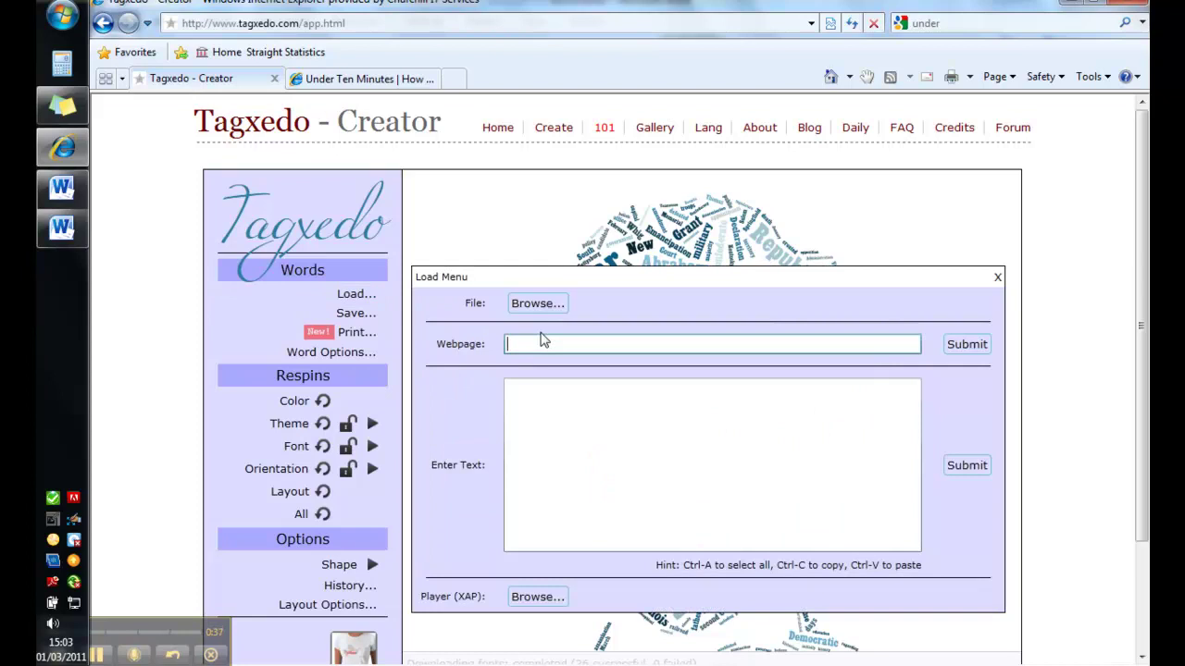
key(ctrl+v)
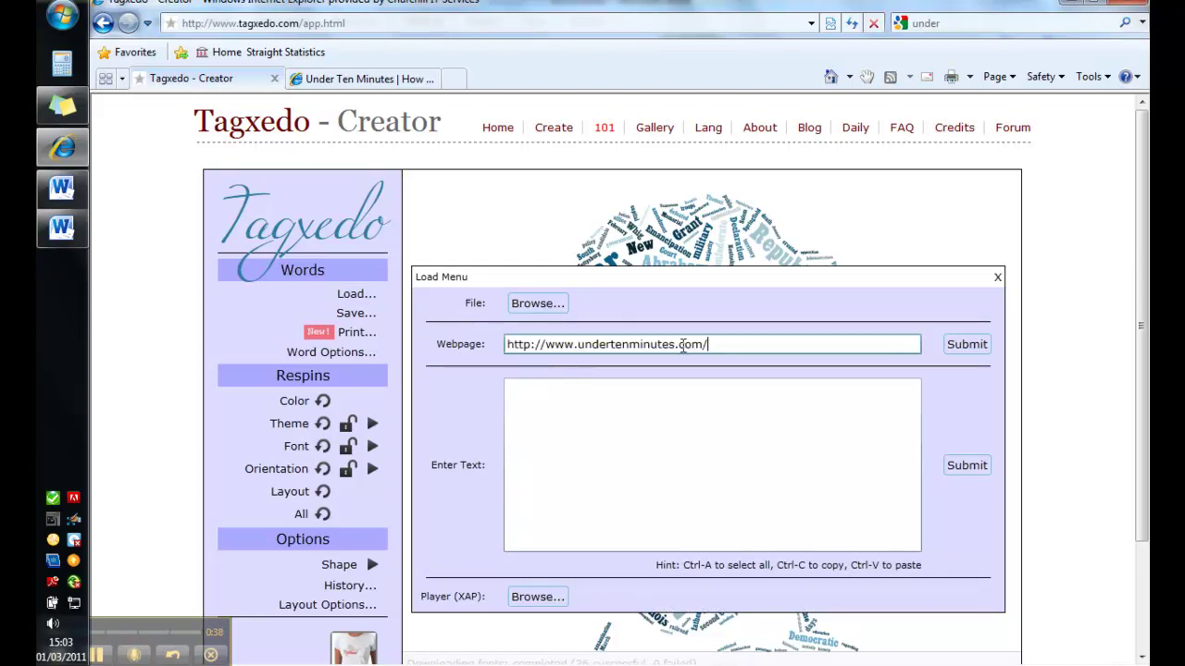
click(964, 346)
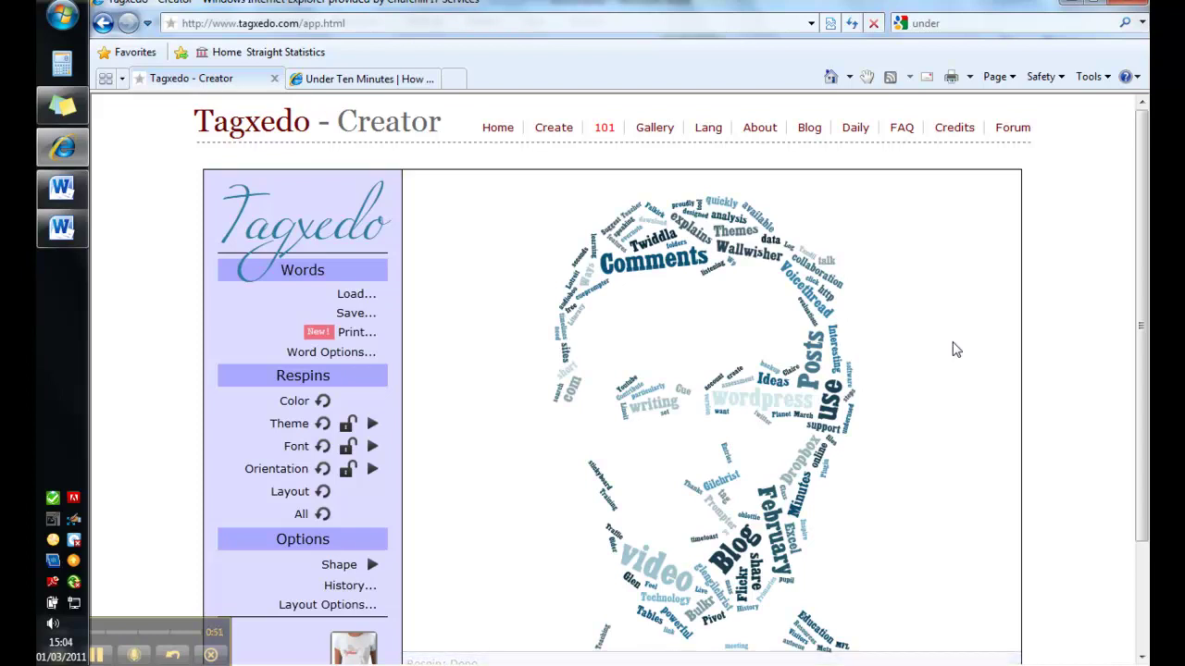
mouse_move(661, 273)
Step: Copy the whole AQA Statistical measures scheme of work in Word, then return to Tagxedo
click(62, 228)
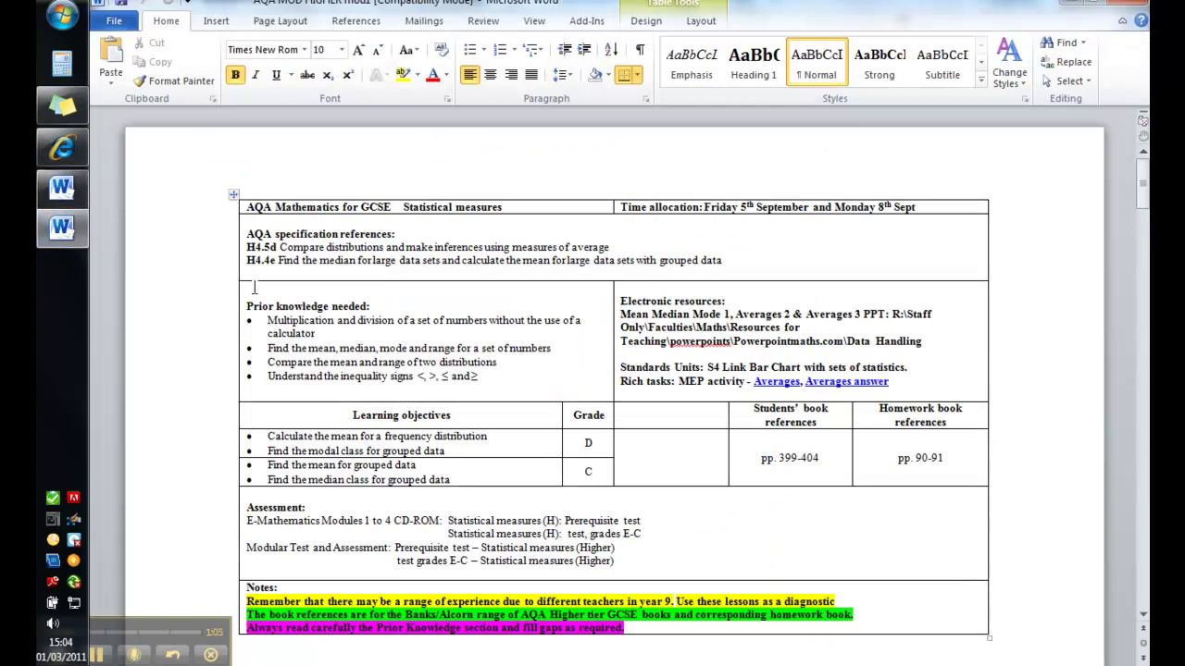
key(ctrl+a)
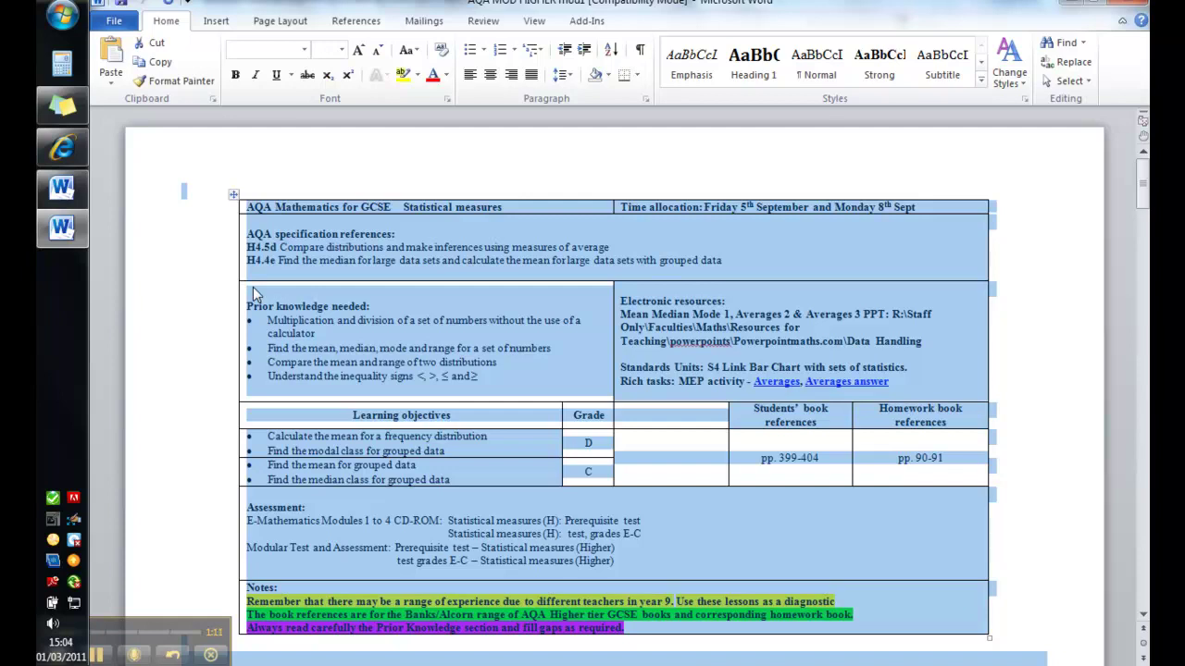
click(63, 148)
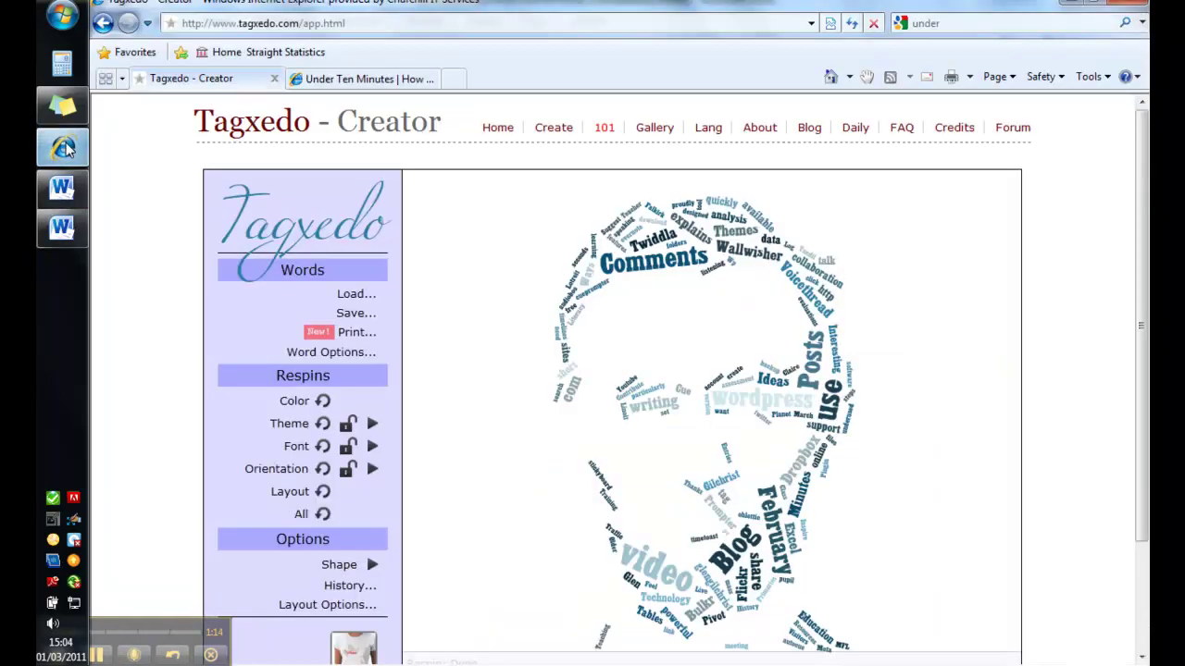
Step: Generate the cloud from the pasted scheme-of-work text, showing words like data, Probability and test
click(356, 293)
click(547, 422)
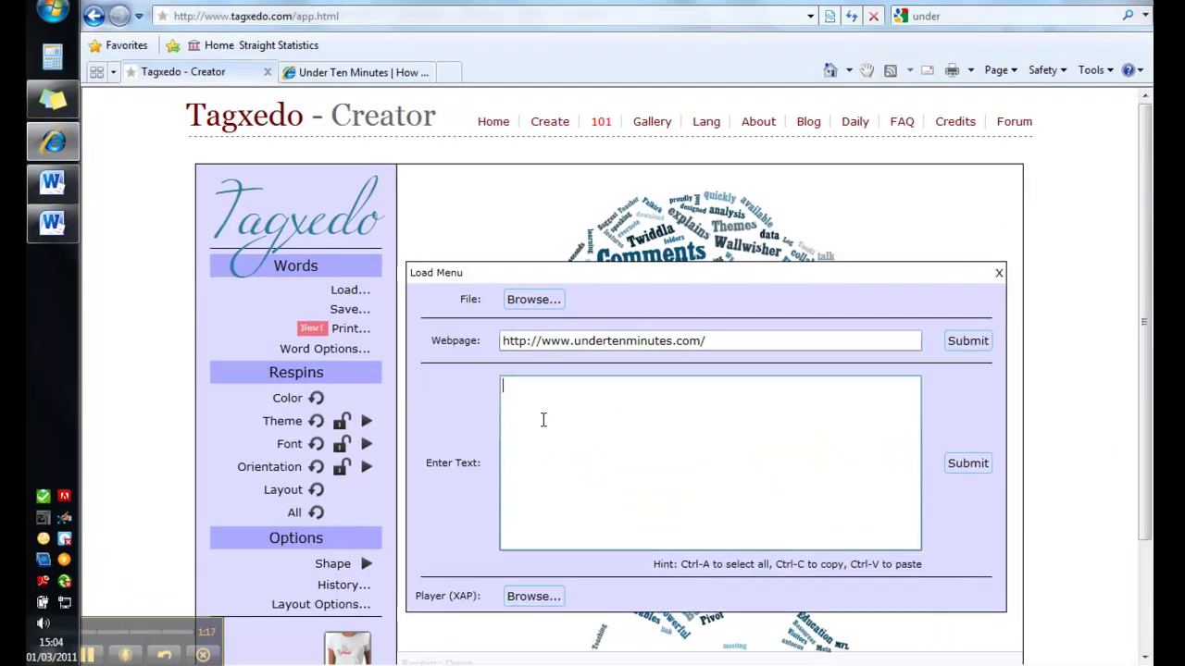
key(ctrl+v)
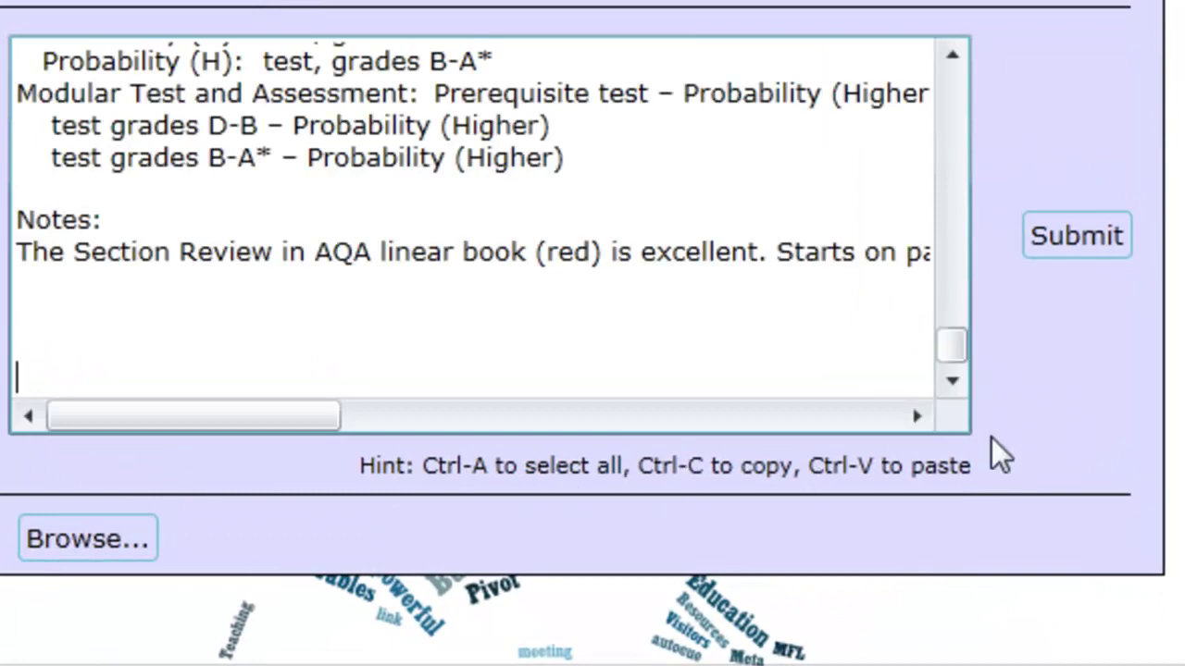
click(1098, 237)
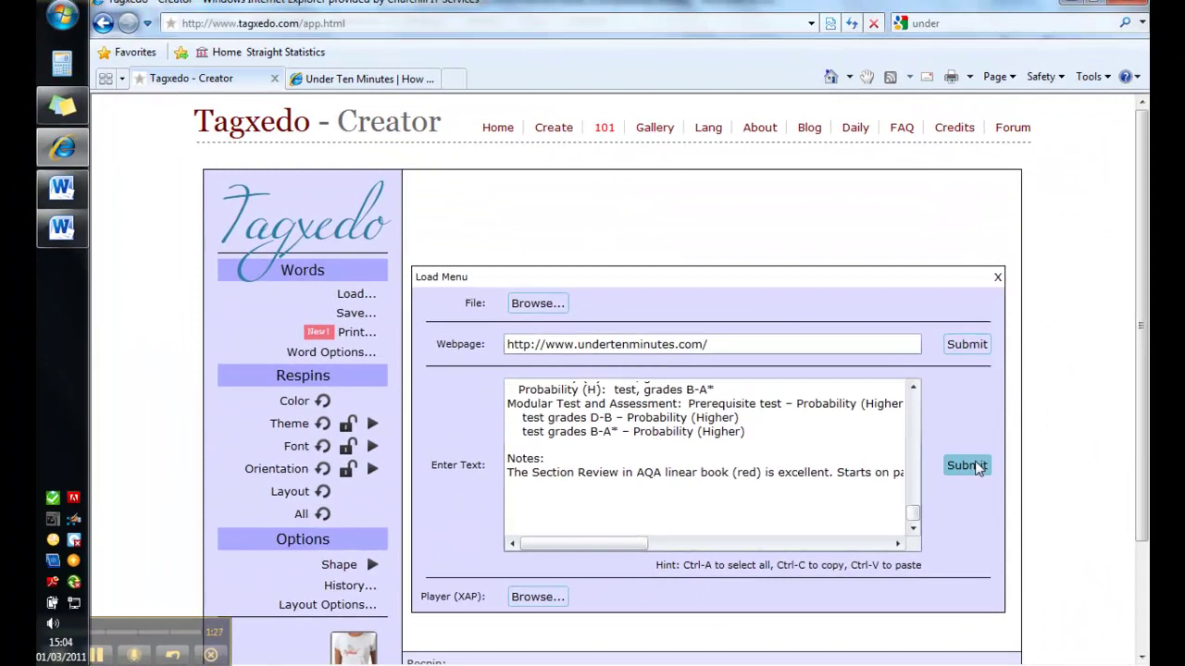
click(998, 277)
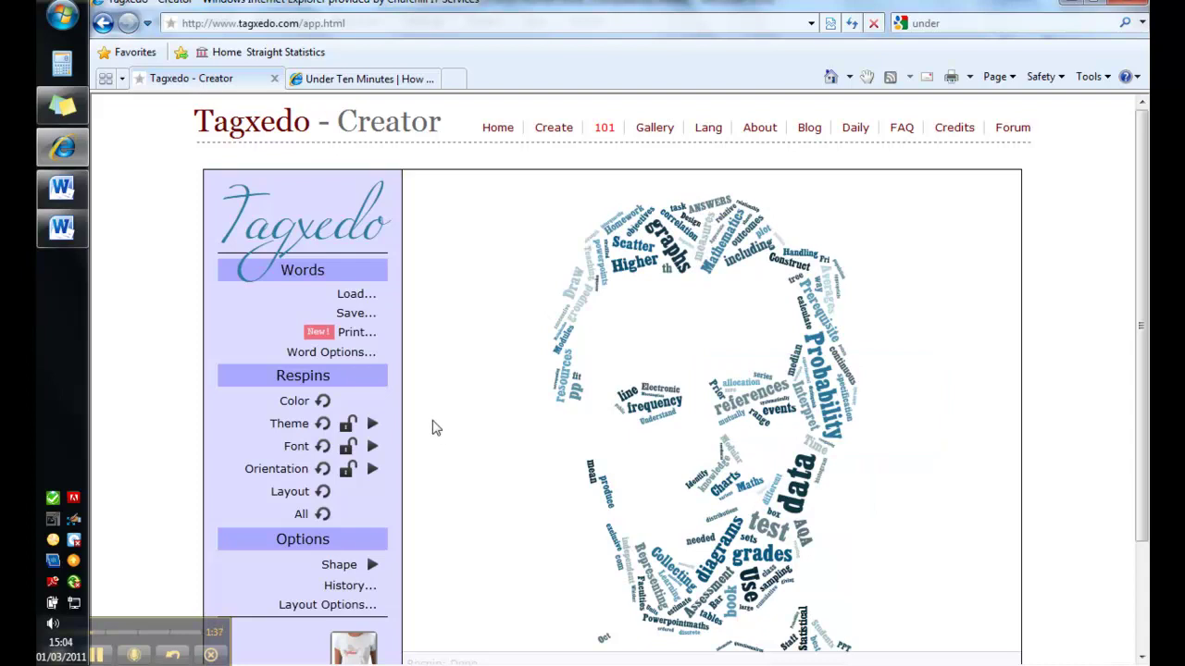
Step: Reshape the scheme-of-work cloud into the first heart shape
click(372, 567)
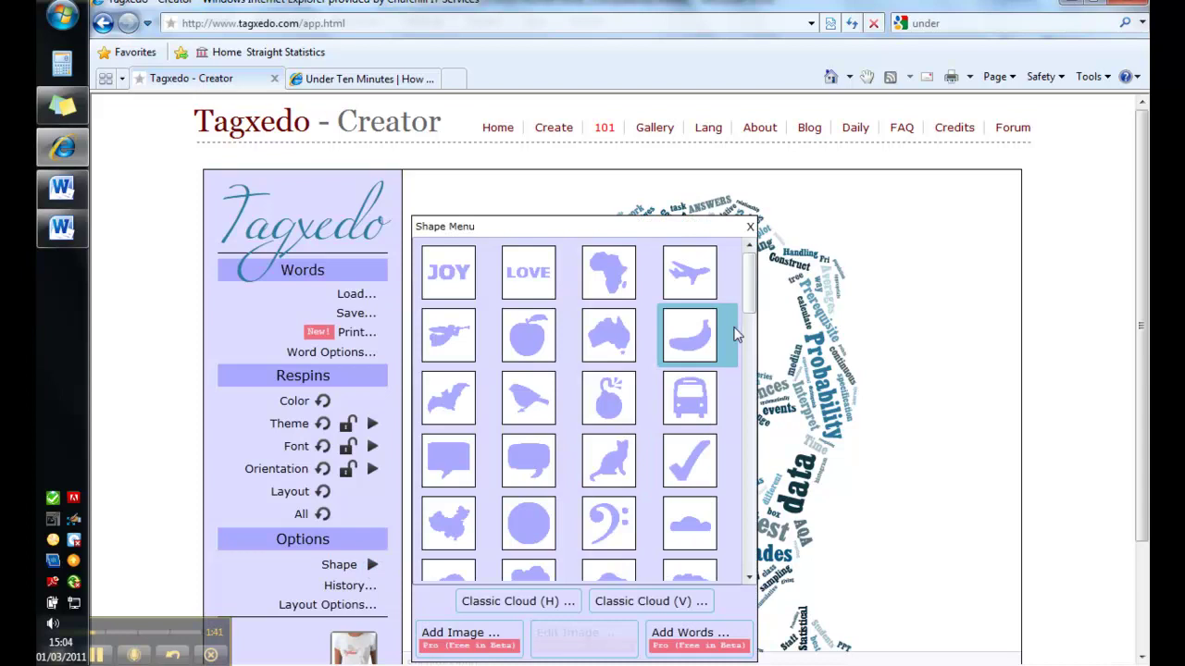
scroll(751, 392, down, 1)
click(751, 392)
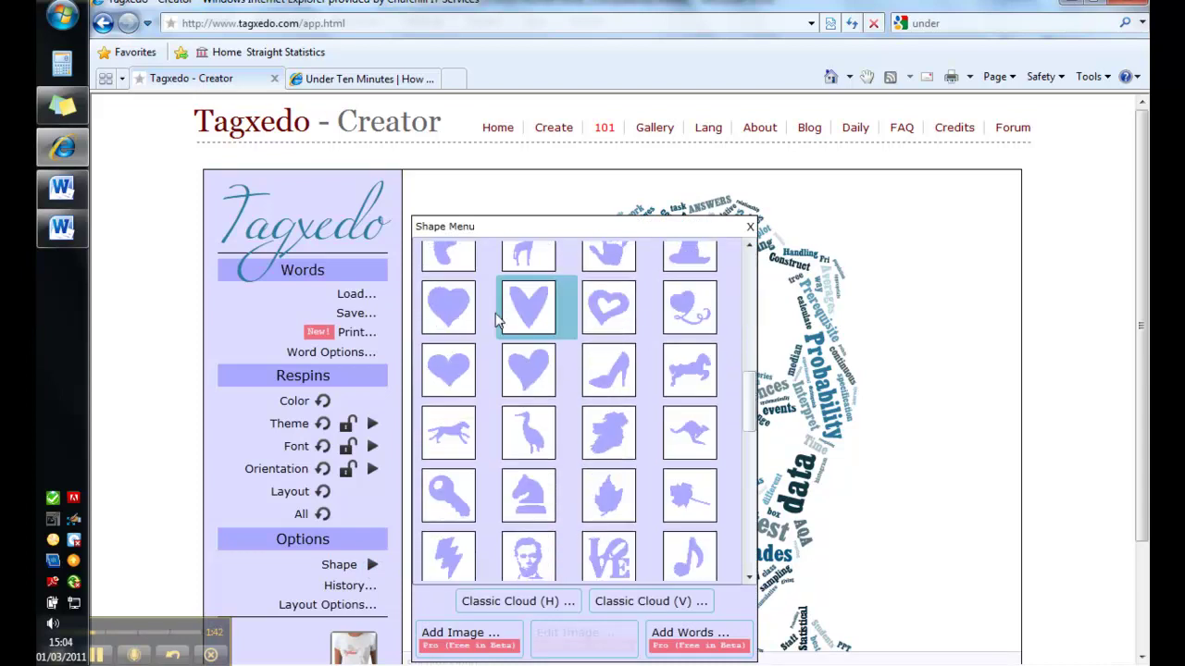
click(458, 317)
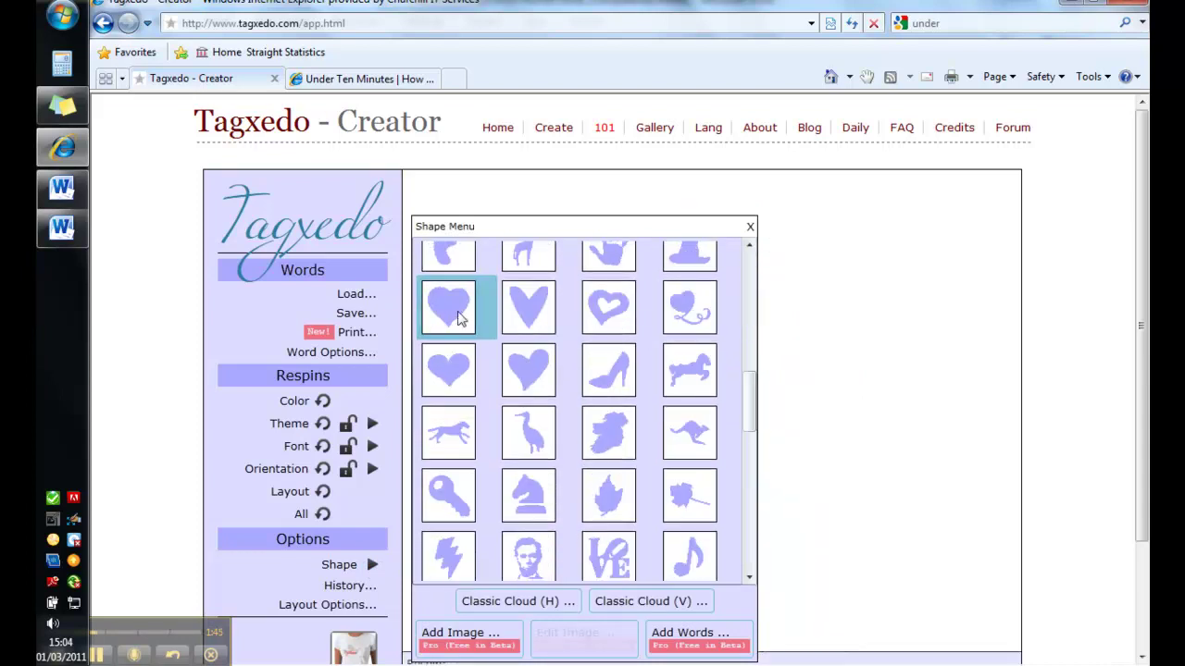
click(749, 227)
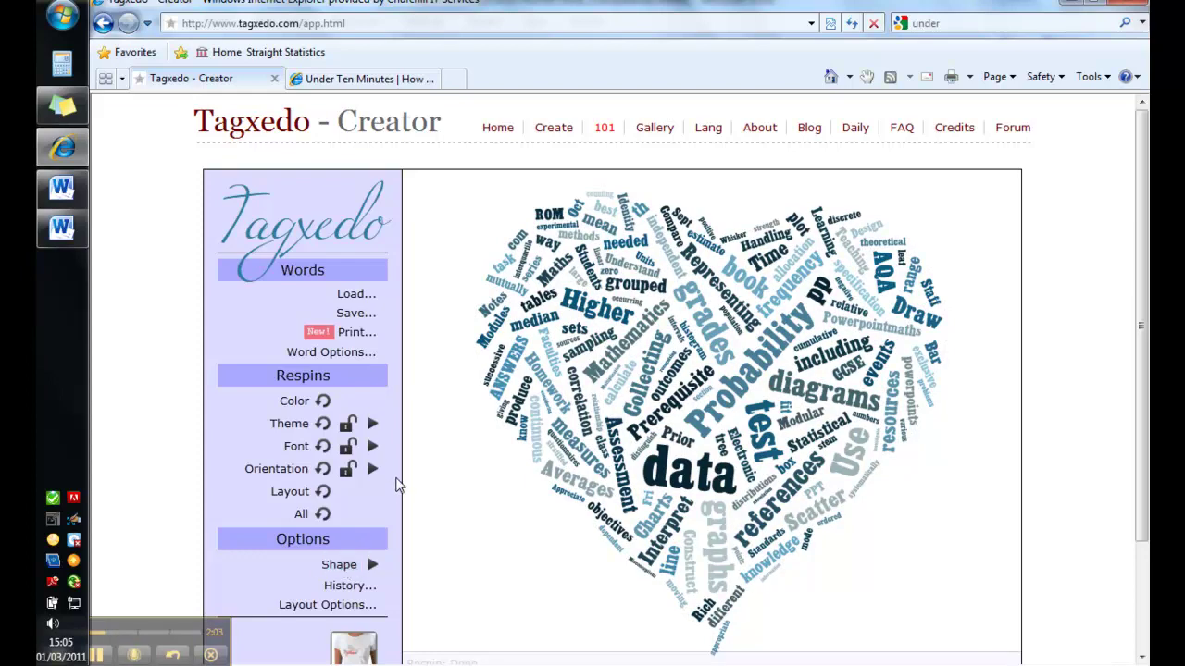
Step: Apply the Automn colour theme and the andrea karline font to the heart cloud
click(374, 428)
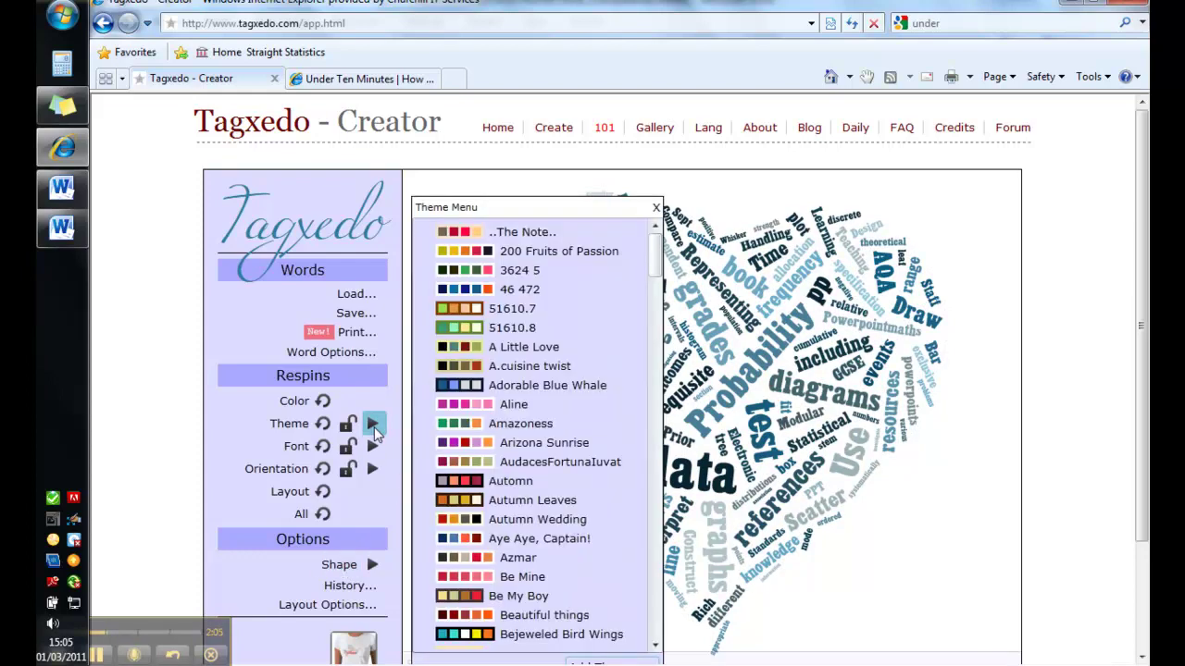
click(483, 482)
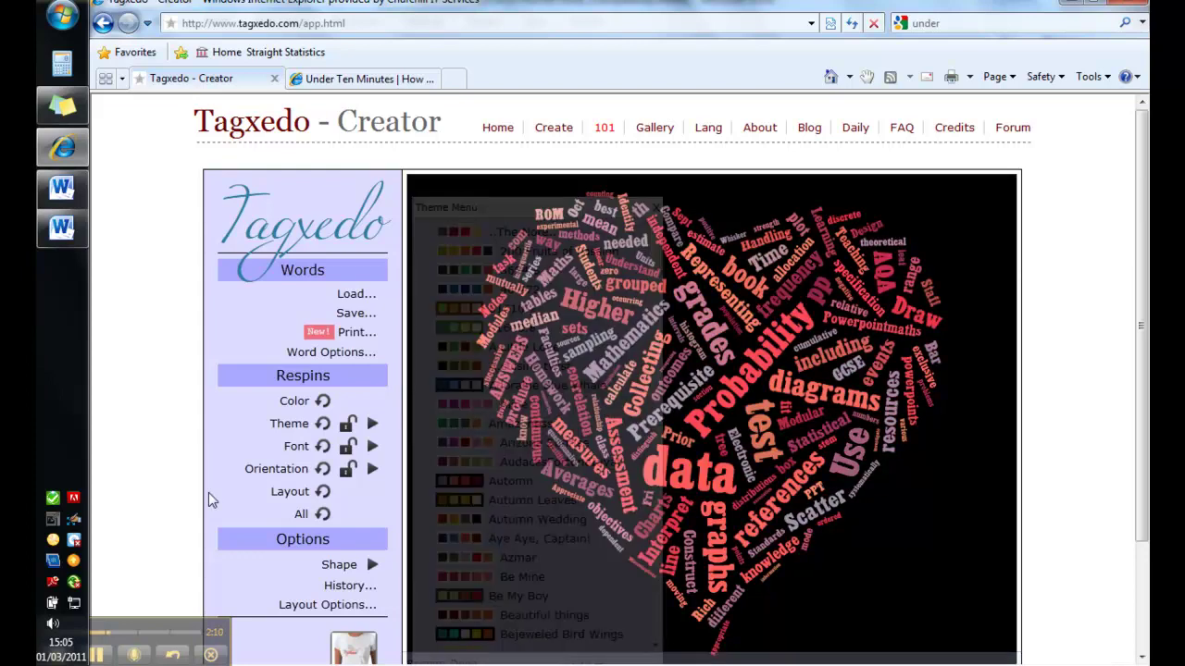
click(372, 446)
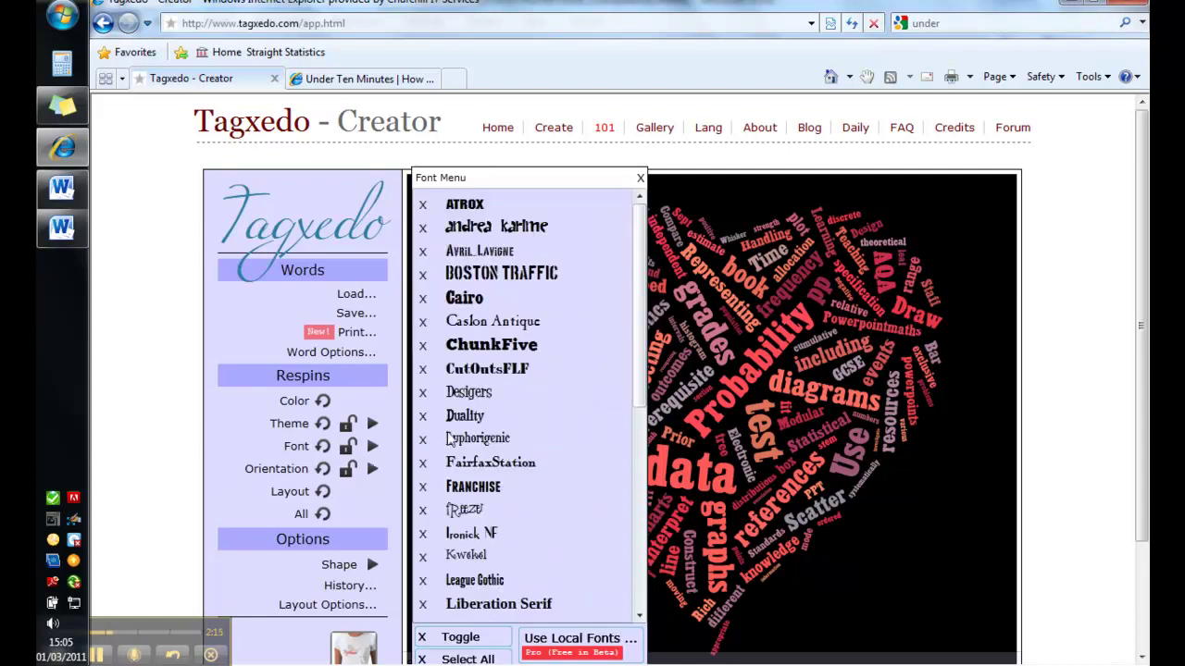
click(525, 238)
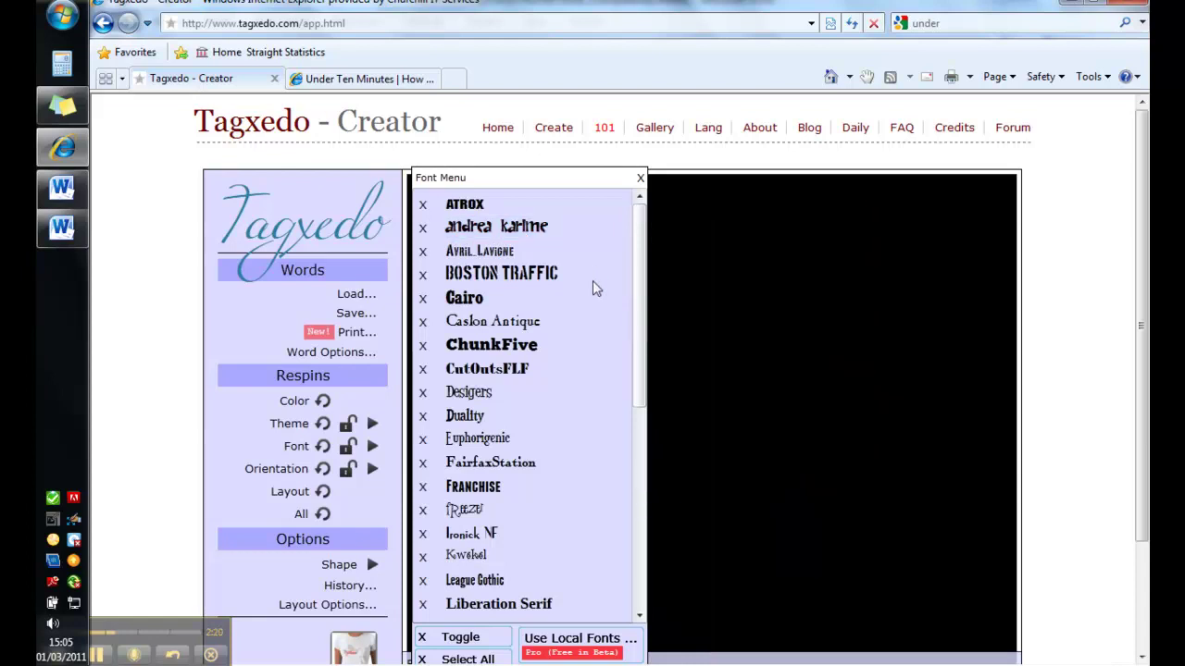
click(640, 178)
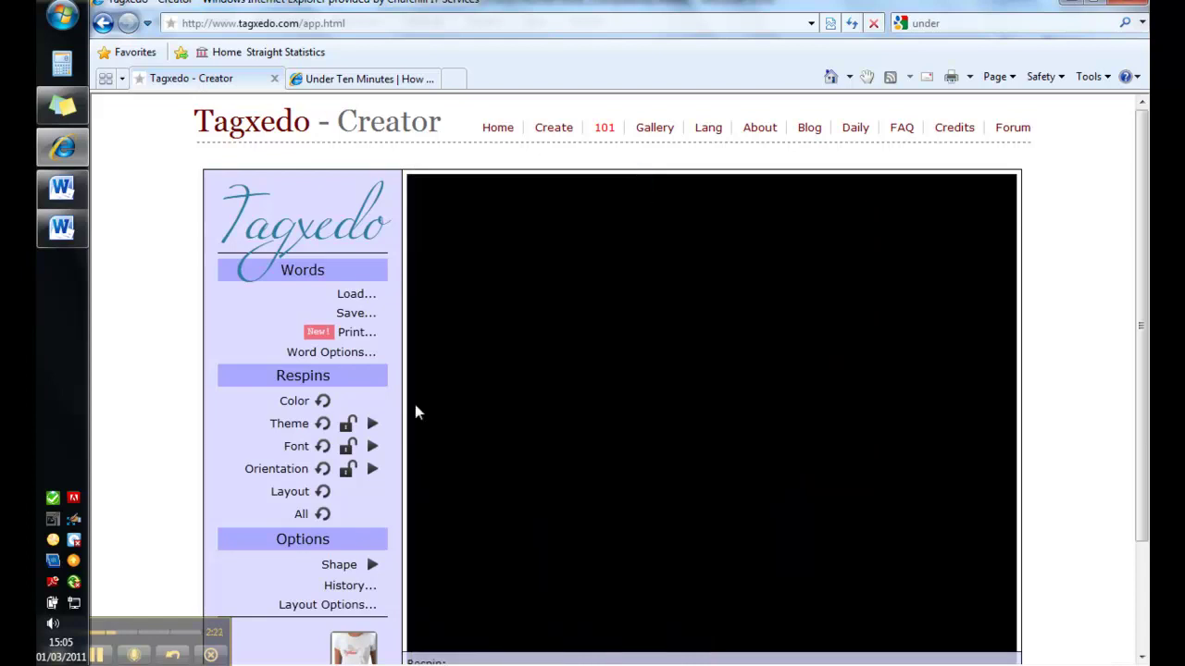
Step: Set the word orientation to H/V after briefly trying 'any'
click(372, 470)
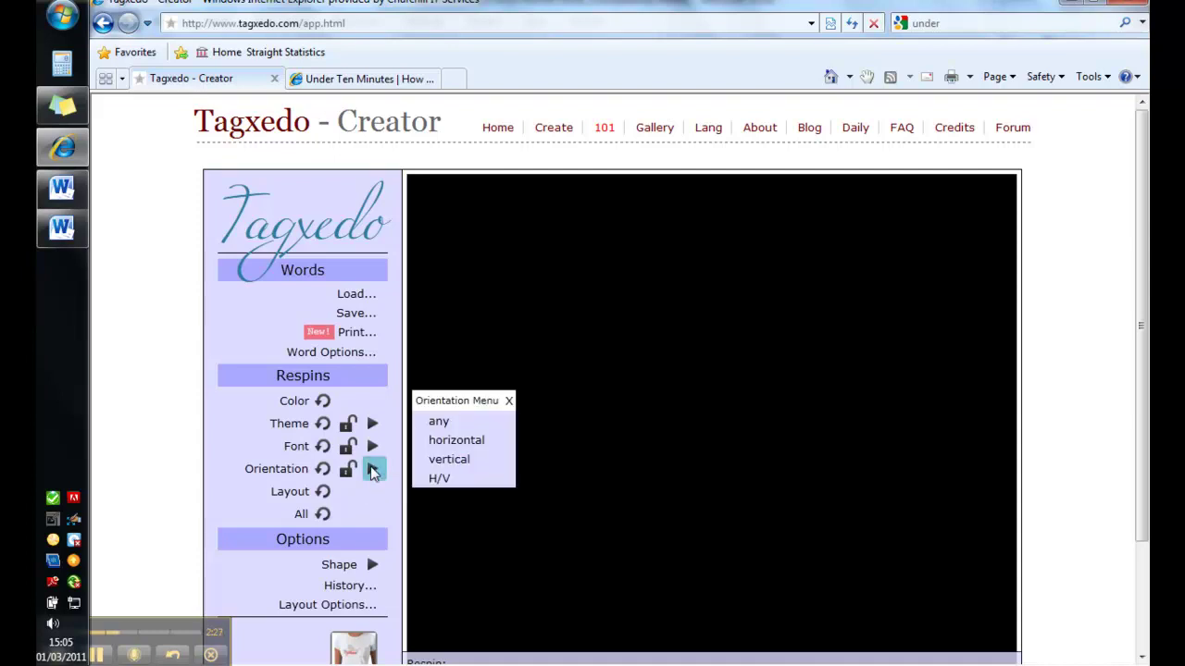
click(441, 423)
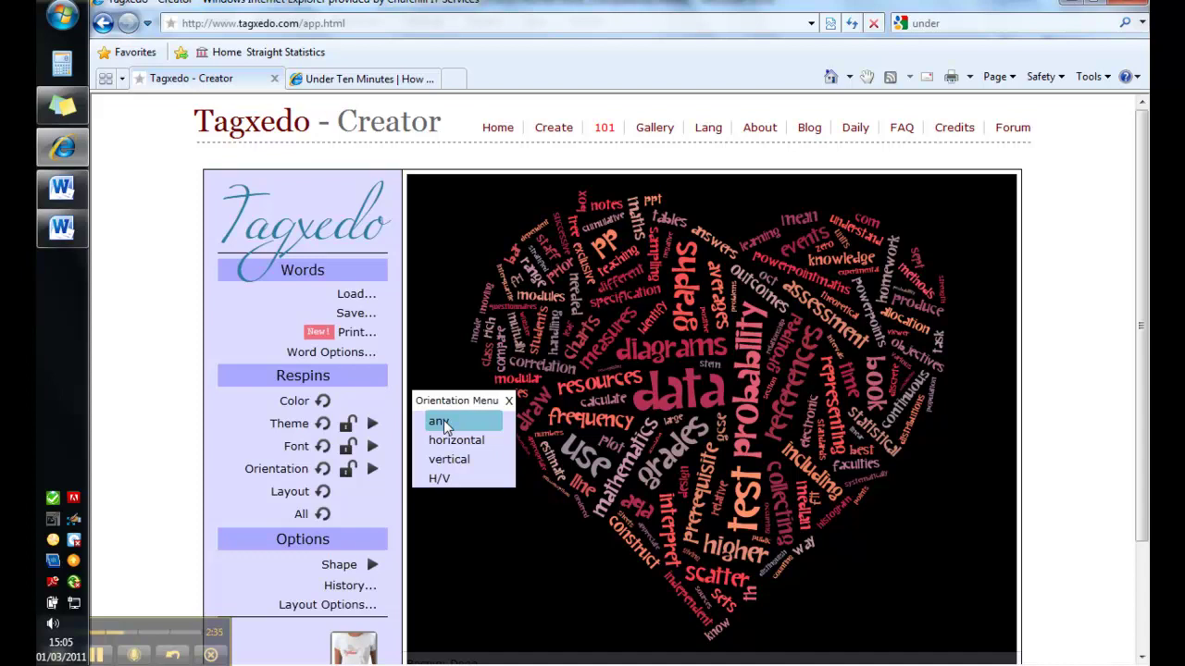
click(451, 478)
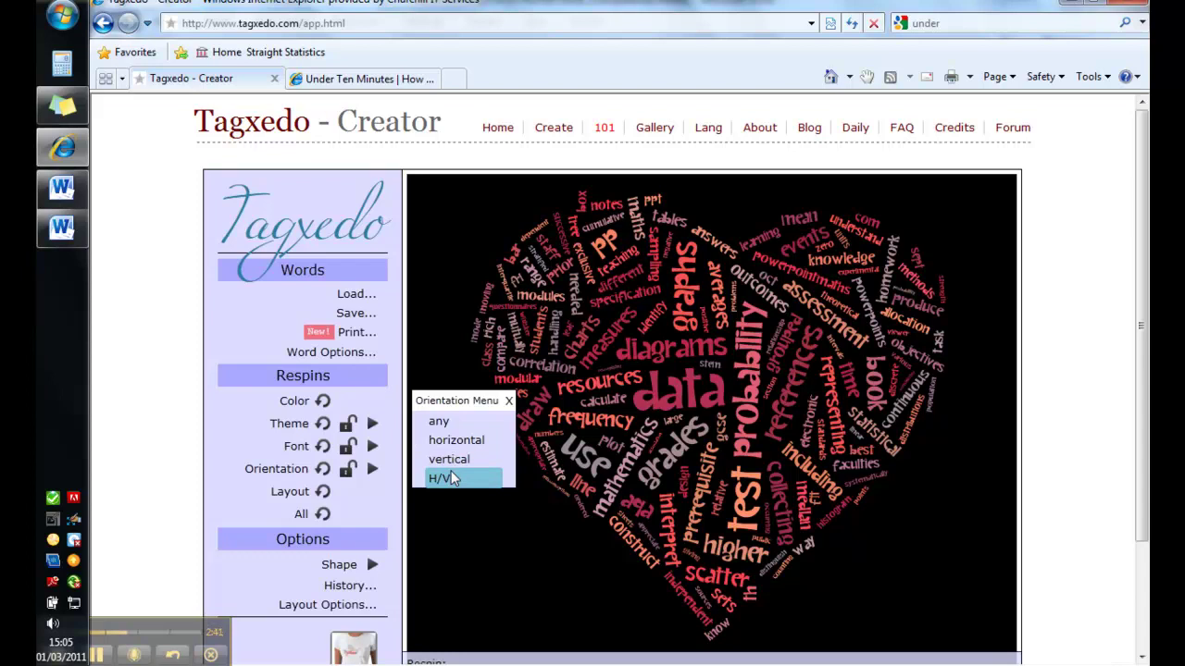
click(510, 402)
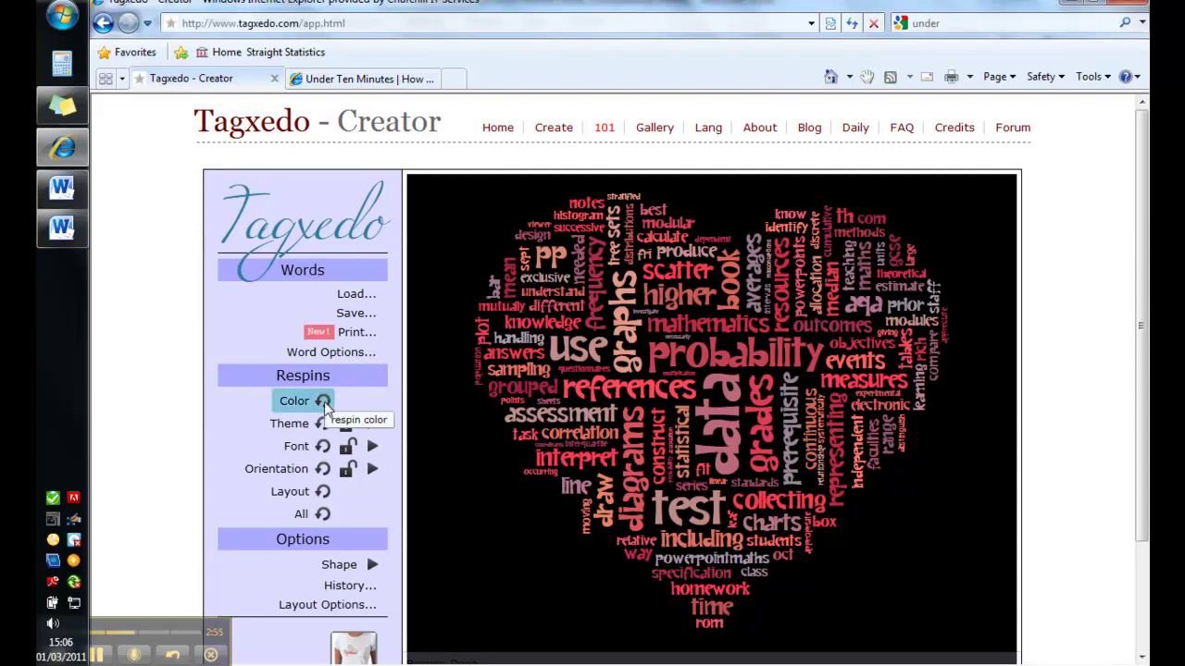
Step: Respin the heart cloud's colours, then its layout, then everything together
click(324, 402)
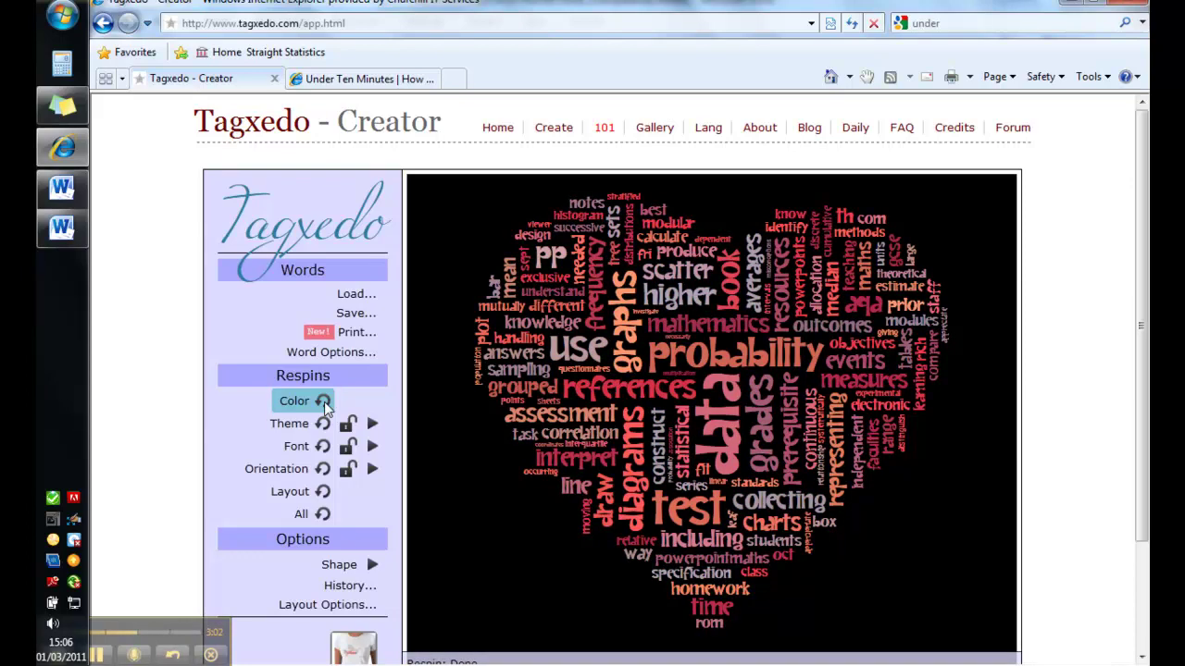
click(323, 490)
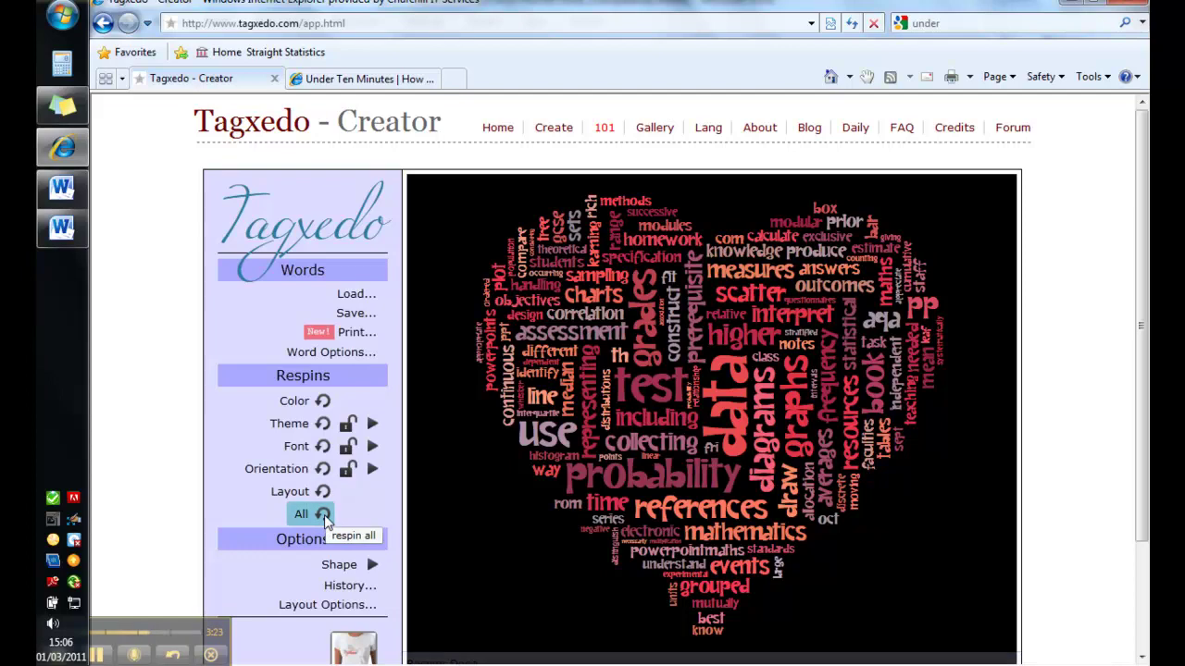
click(322, 515)
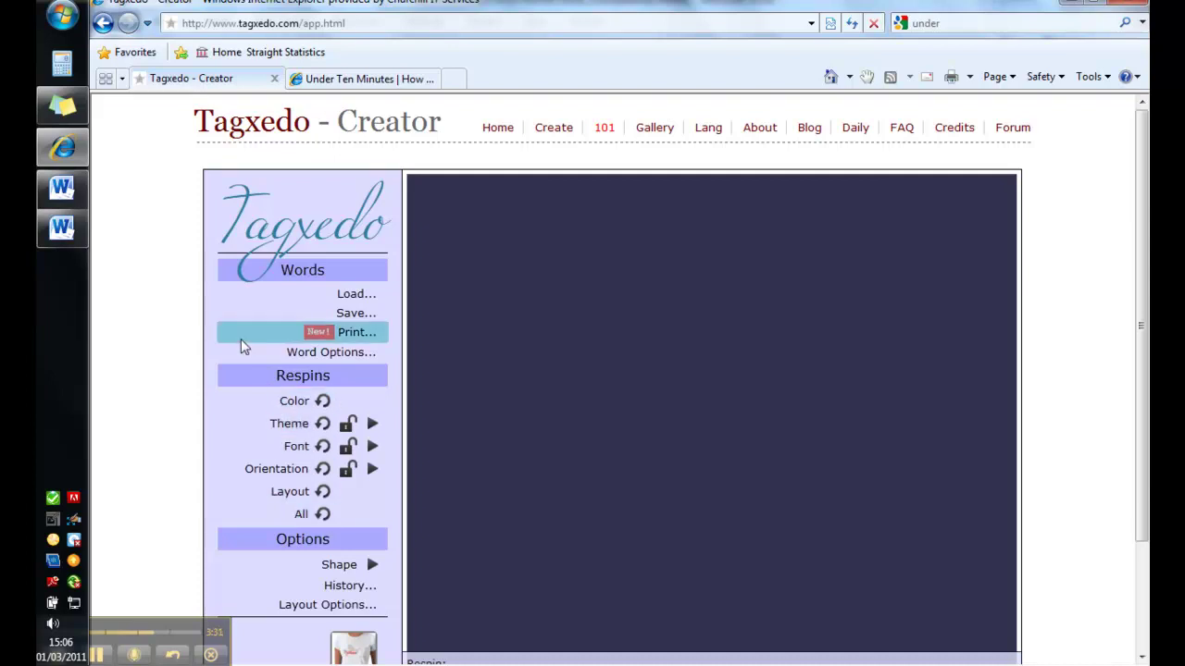
Step: View the Save Menu's thumbnail, JPG/PNG image and HTML export options for the heart cloud
click(354, 314)
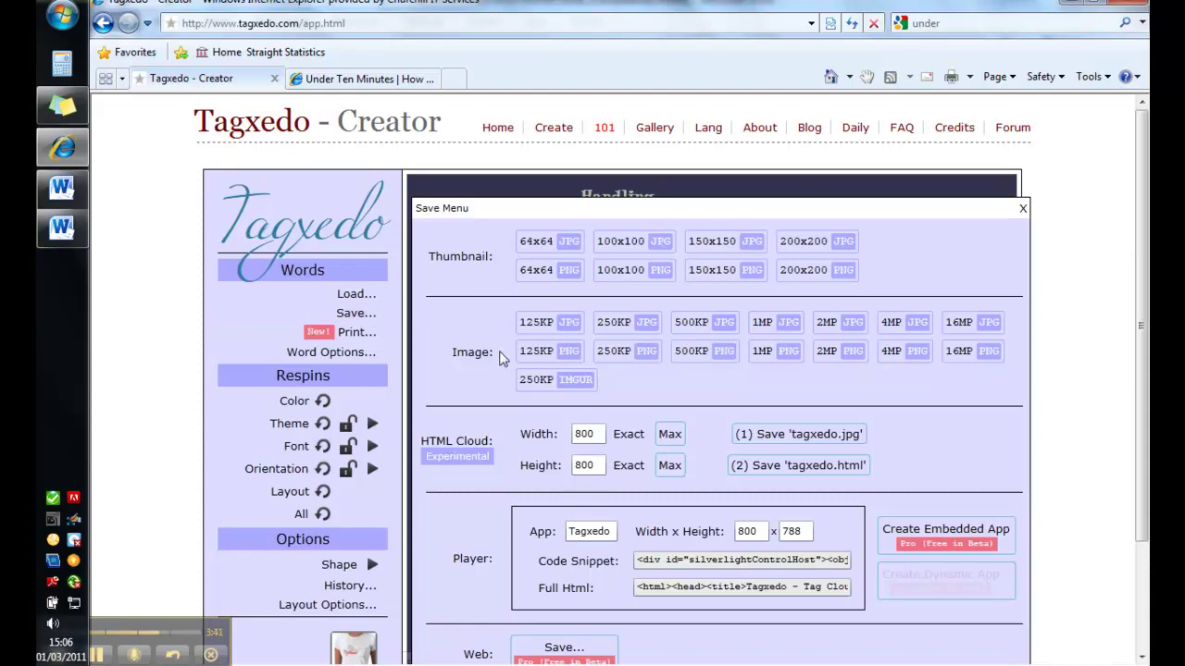
click(890, 352)
scroll(805, 425, down, 1)
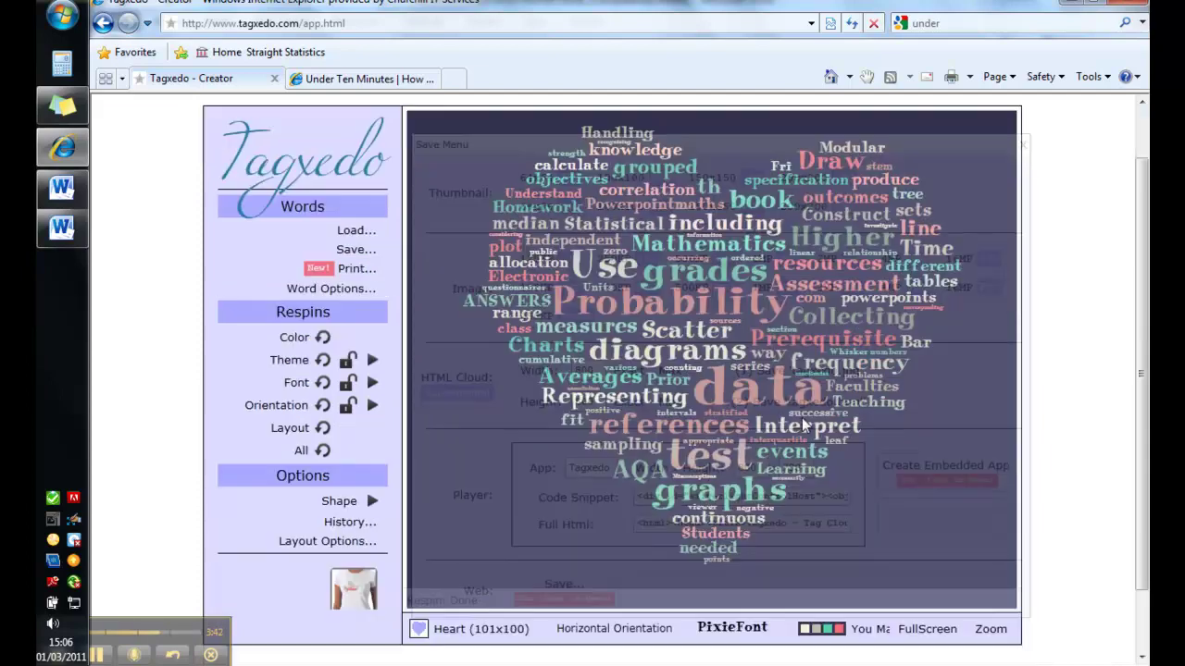